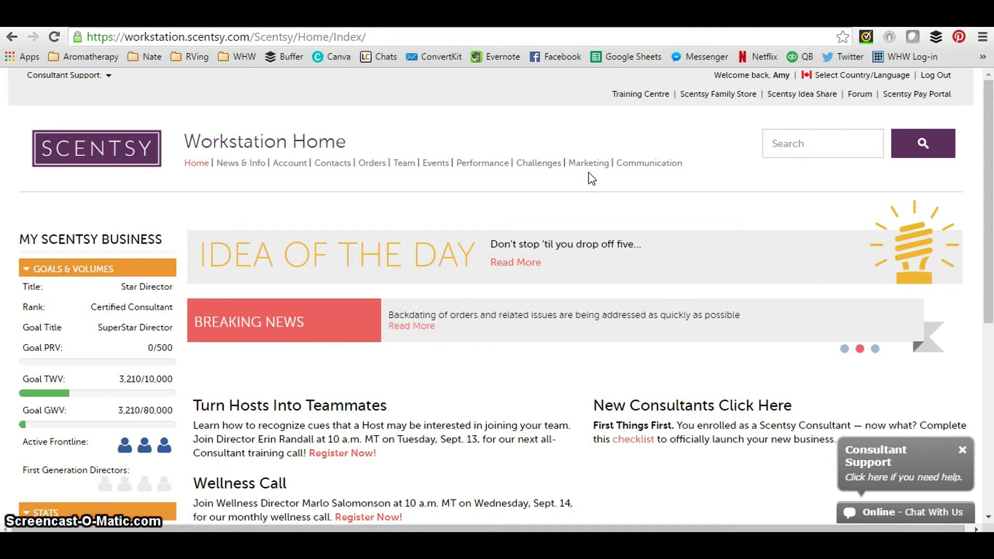
Review the consultant's profile, subscription and social details on the Account page
click(291, 164)
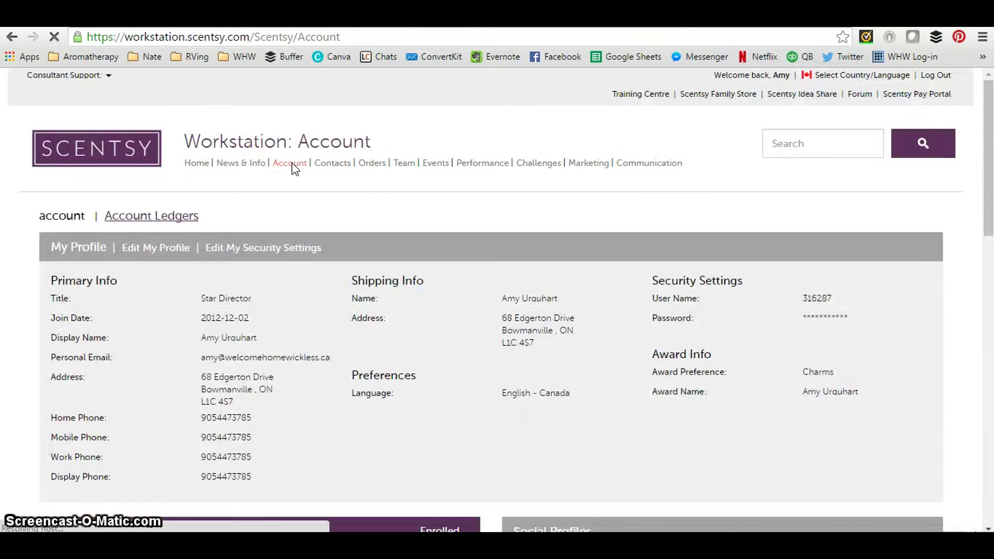
scroll(292, 168, down, 5)
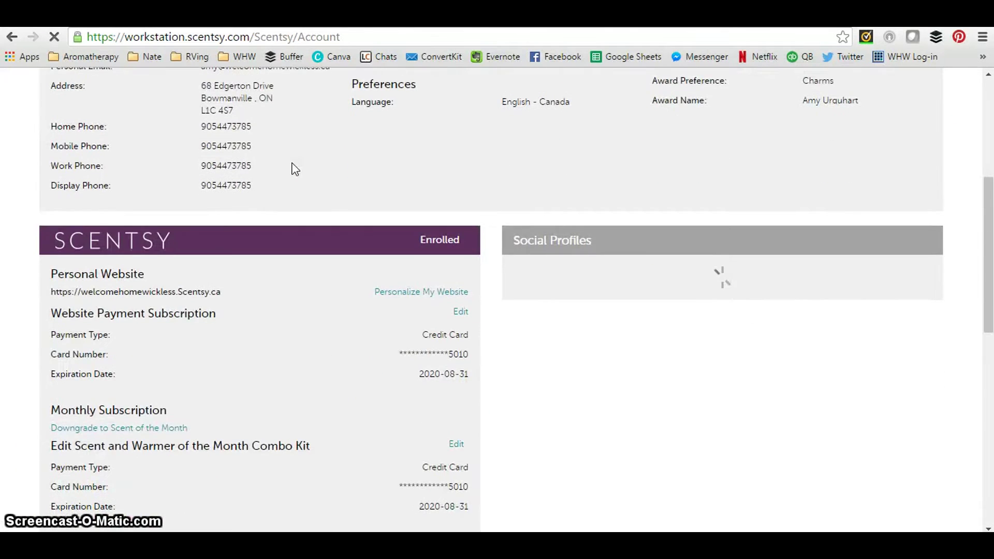
scroll(294, 169, down, 5)
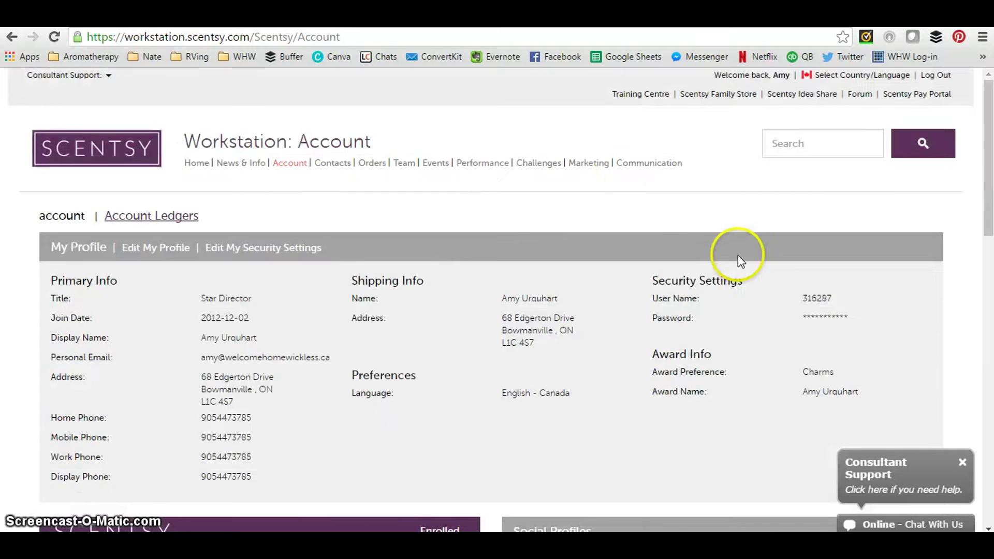
click(585, 162)
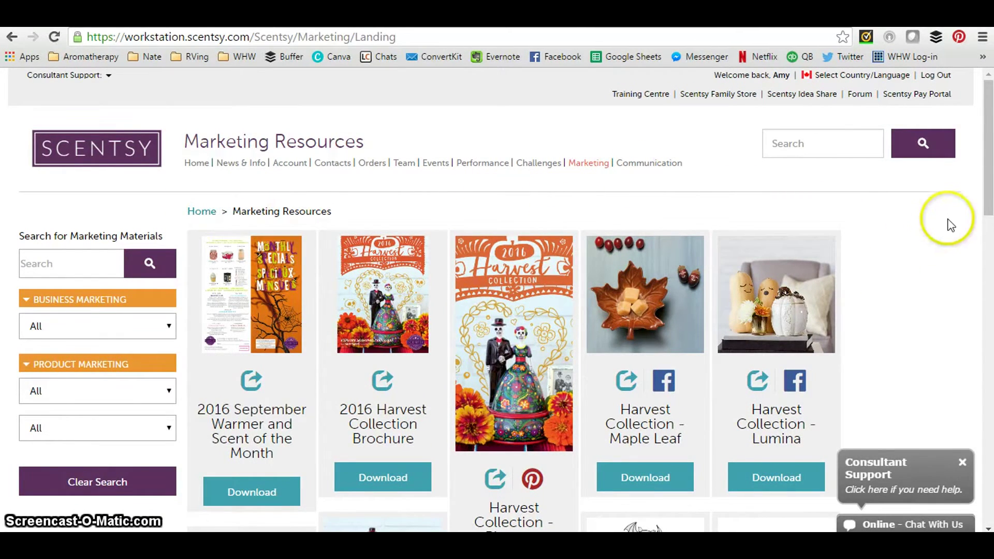
Browse down through the marketing resource cards and back up again
mouse_move(665, 303)
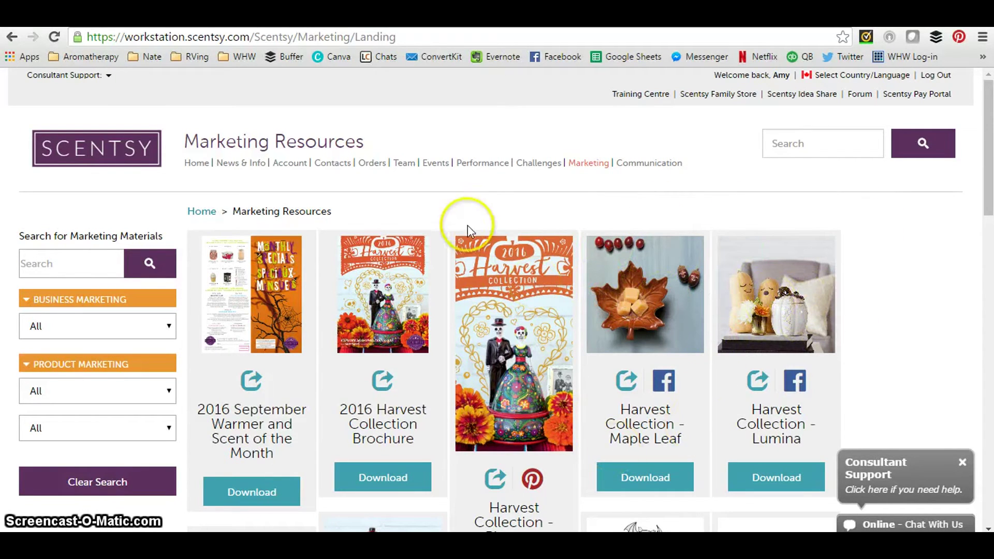
scroll(883, 284, down, 5)
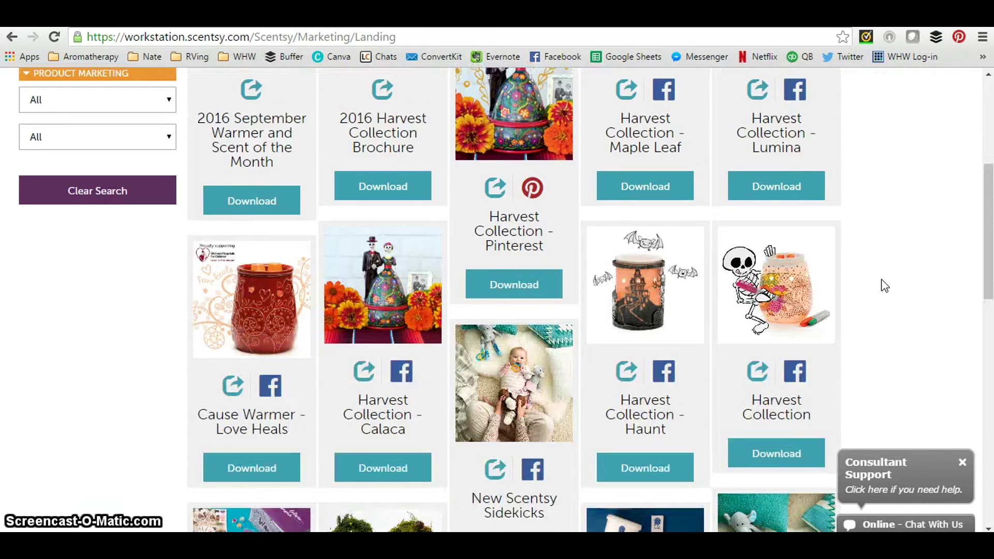
scroll(883, 285, down, 3)
scroll(884, 286, down, 4)
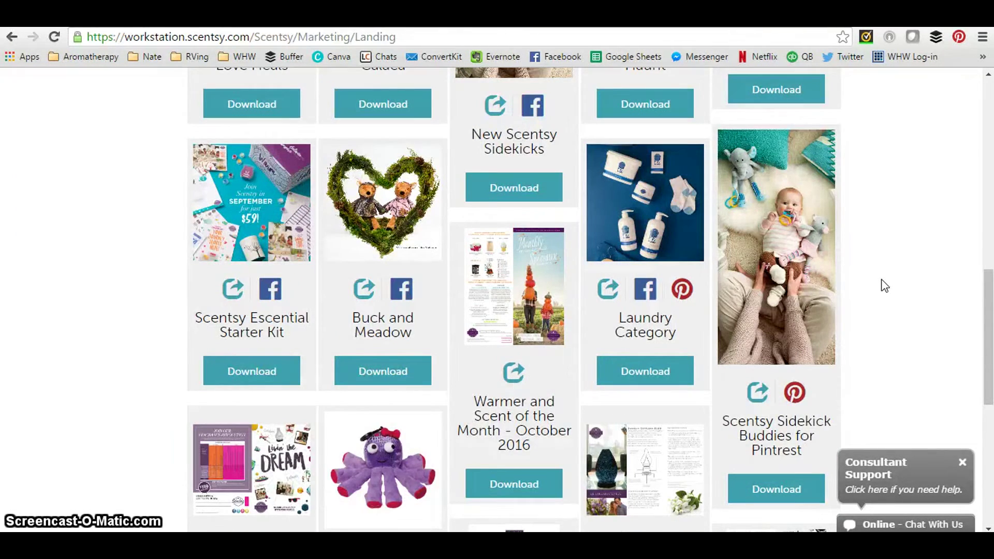
scroll(884, 286, down, 3)
scroll(884, 286, down, 2)
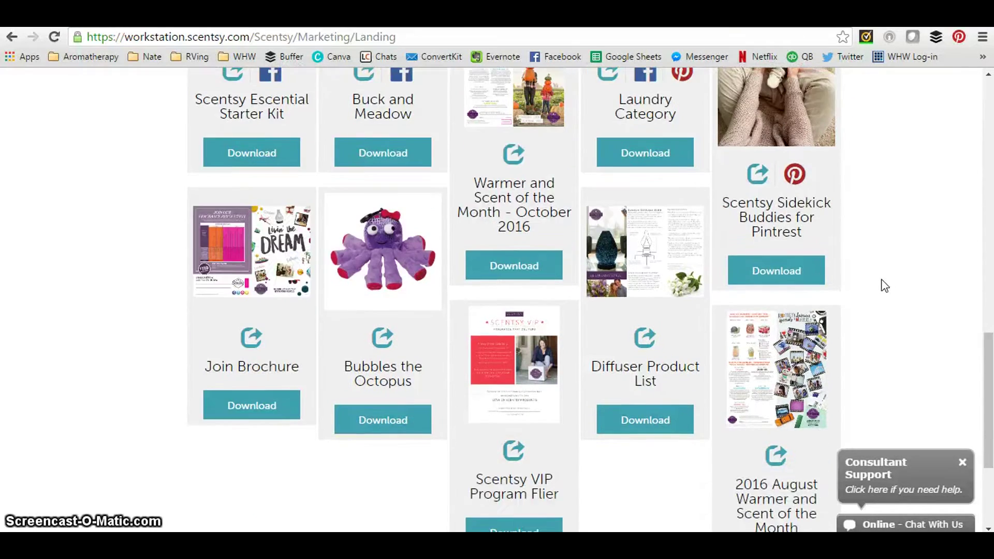
scroll(884, 286, up, 5)
scroll(884, 285, up, 5)
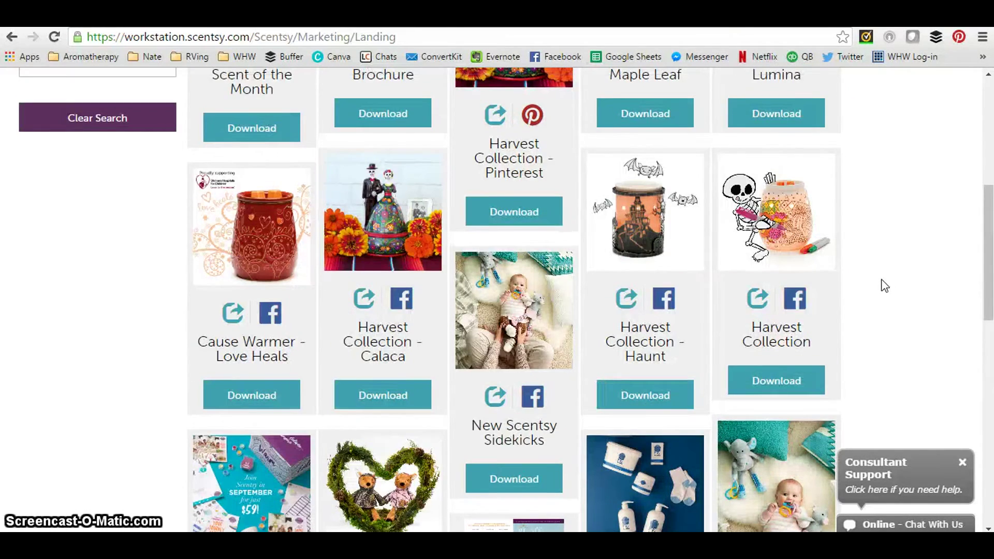
scroll(883, 285, up, 5)
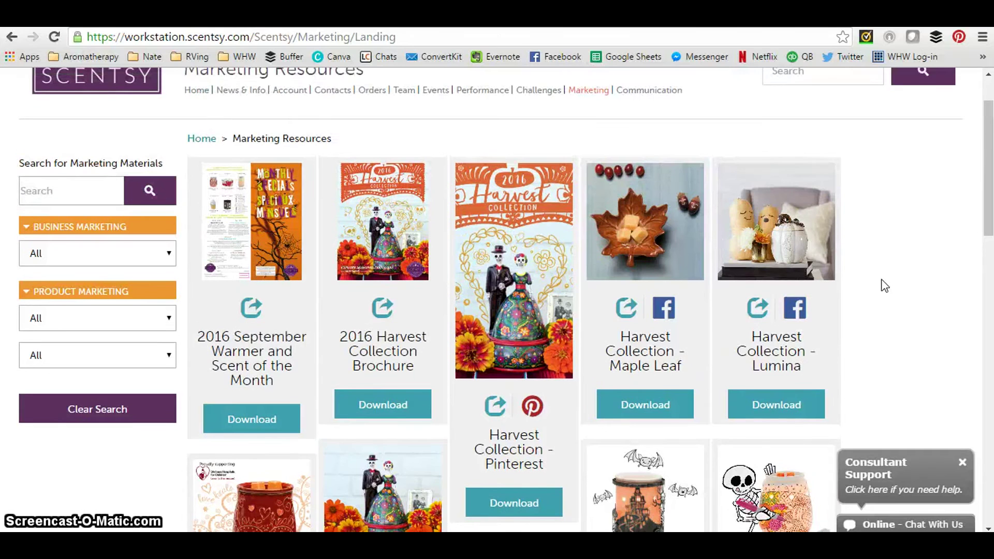
Bring up the Facebook sharing list for the Harvest Collection - Maple Leaf image
click(877, 284)
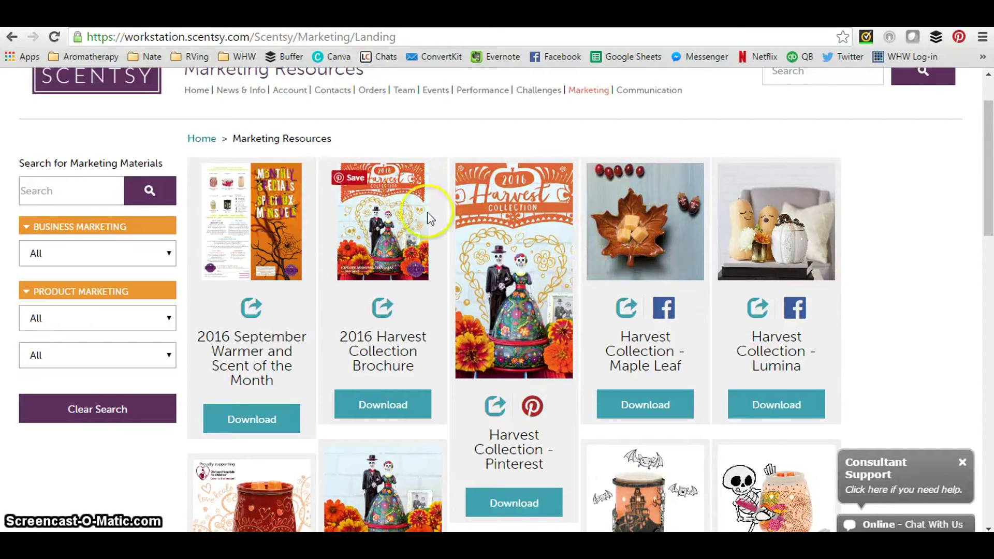
scroll(705, 228, down, 2)
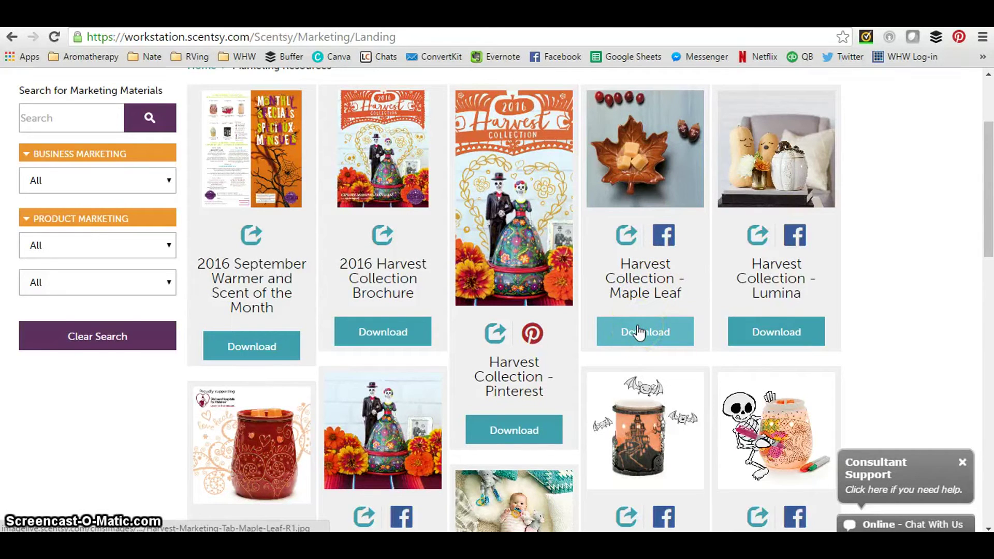
click(662, 235)
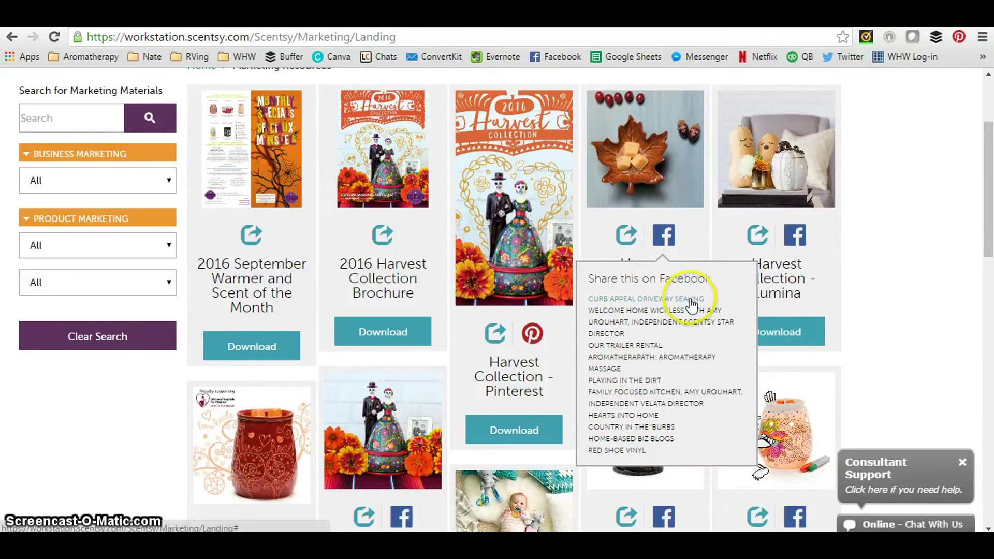
Choose the Welcome Home Wickless page as the Facebook destination for the Maple Leaf image
click(645, 328)
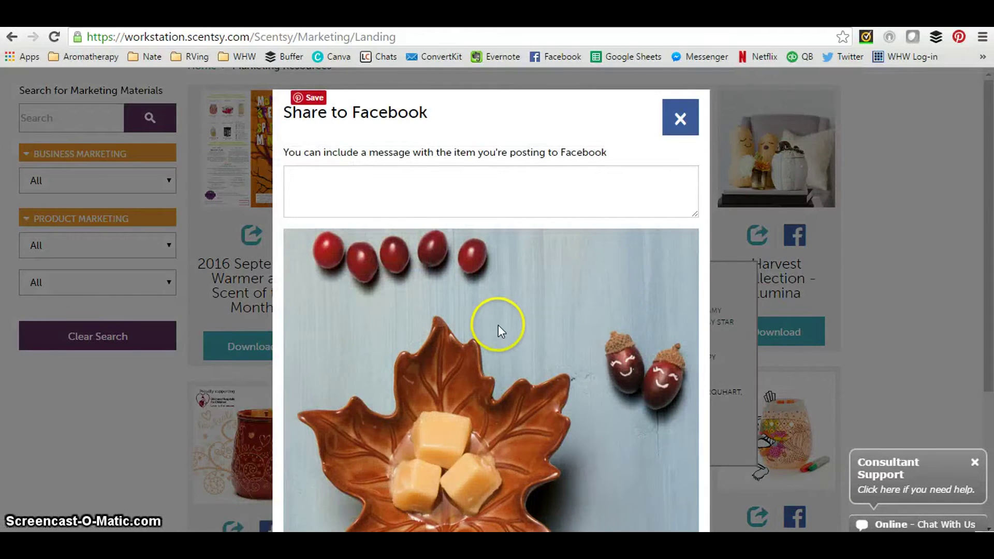
Post the Maple Leaf image with a message praising the Canadian autumn-leaves harvest warmer
click(450, 201)
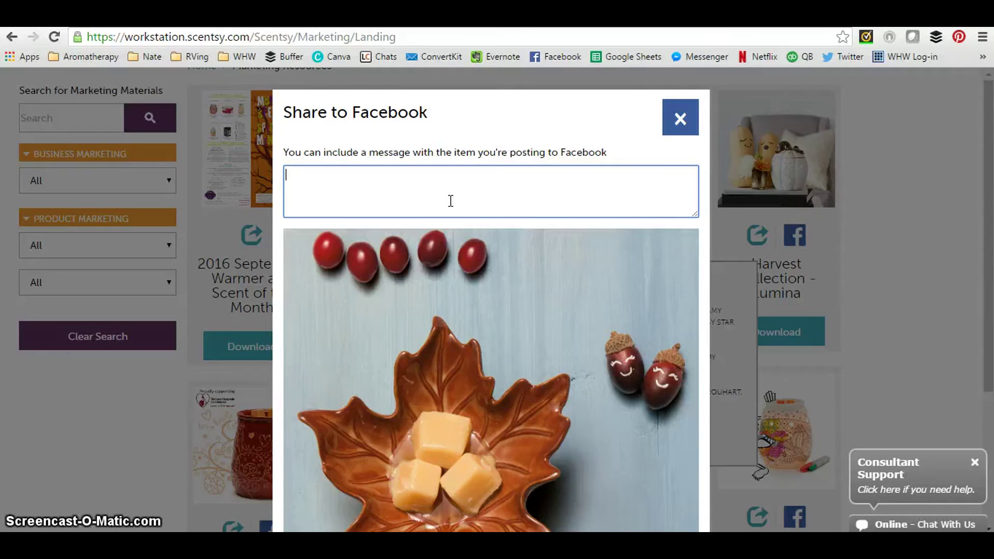
text(Hey eve)
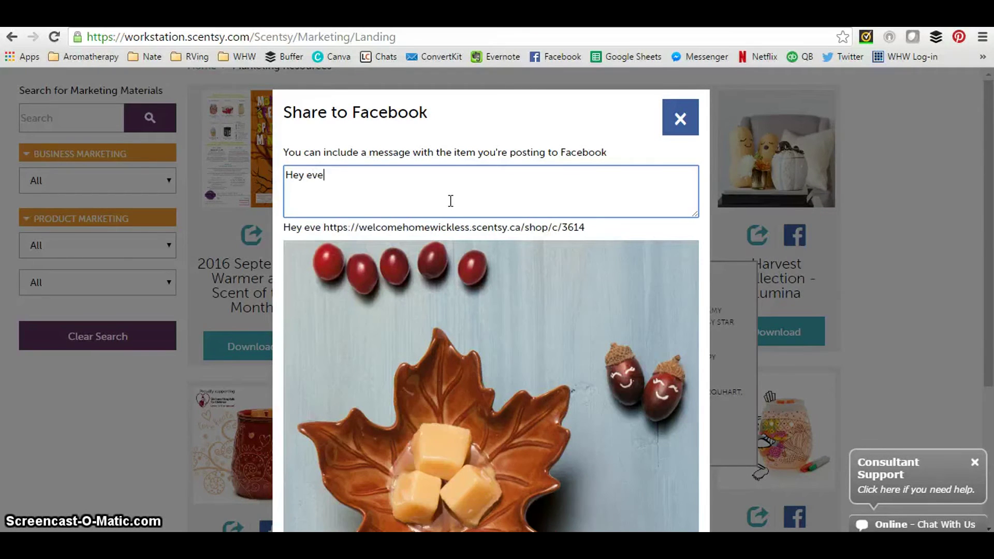
text(ryone, don't you j)
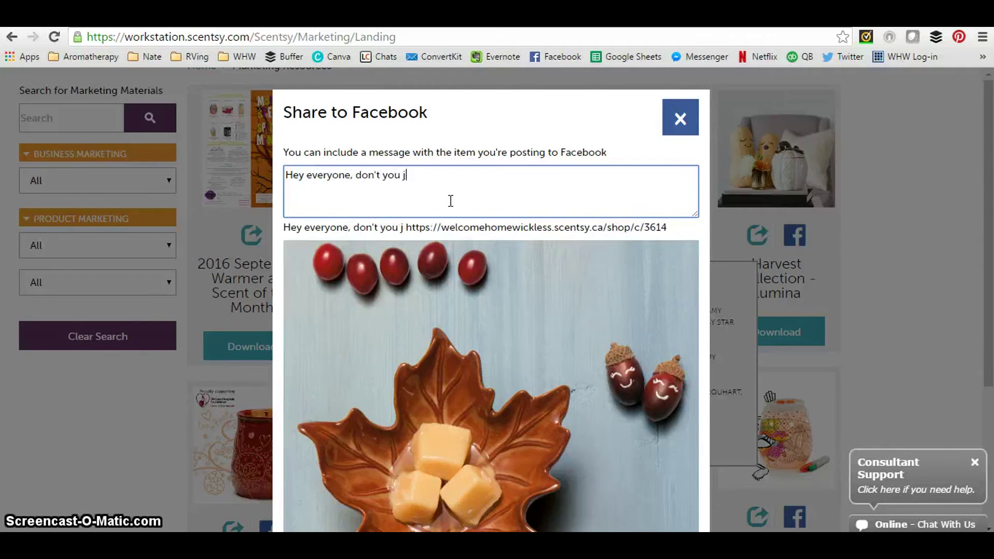
text(ust love how Cana)
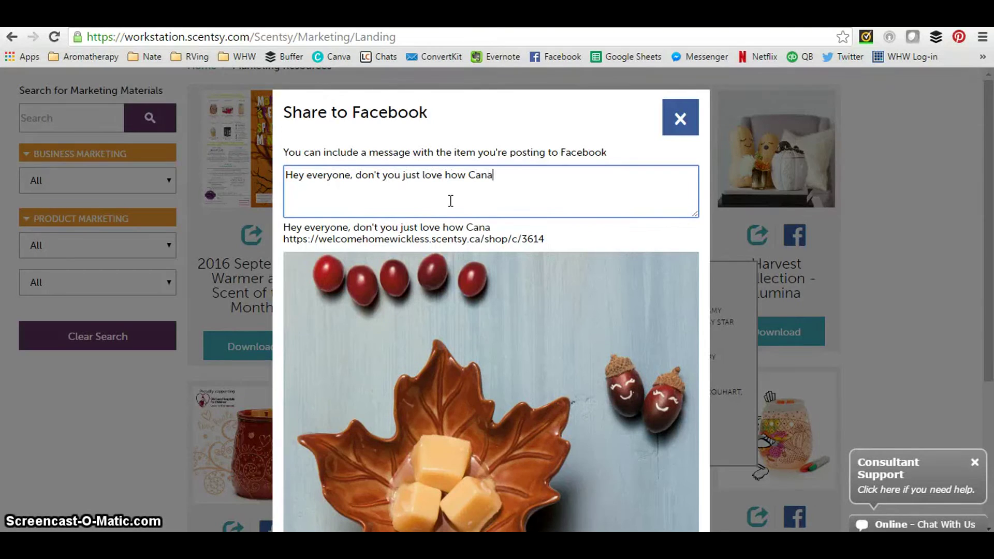
text(dian this new )
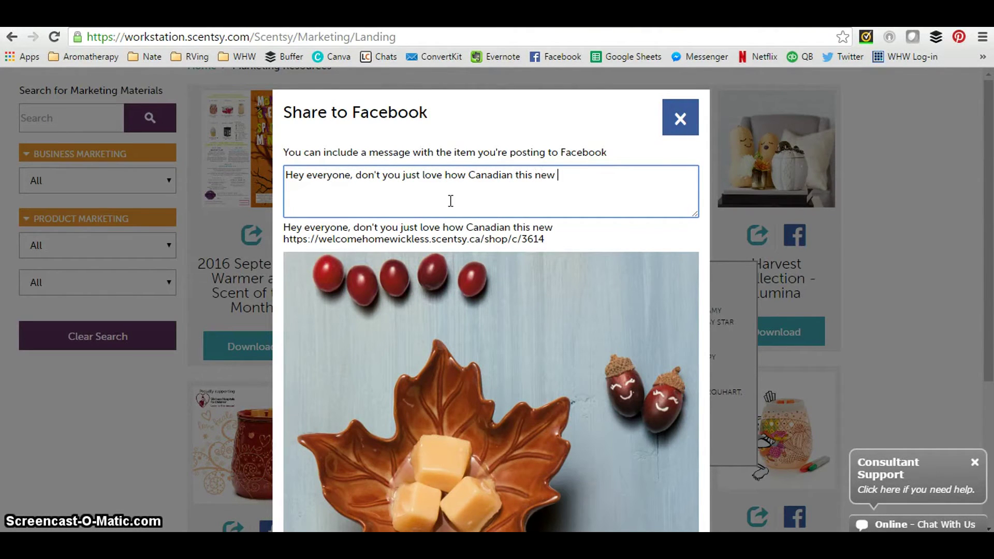
text(harvest warmer)
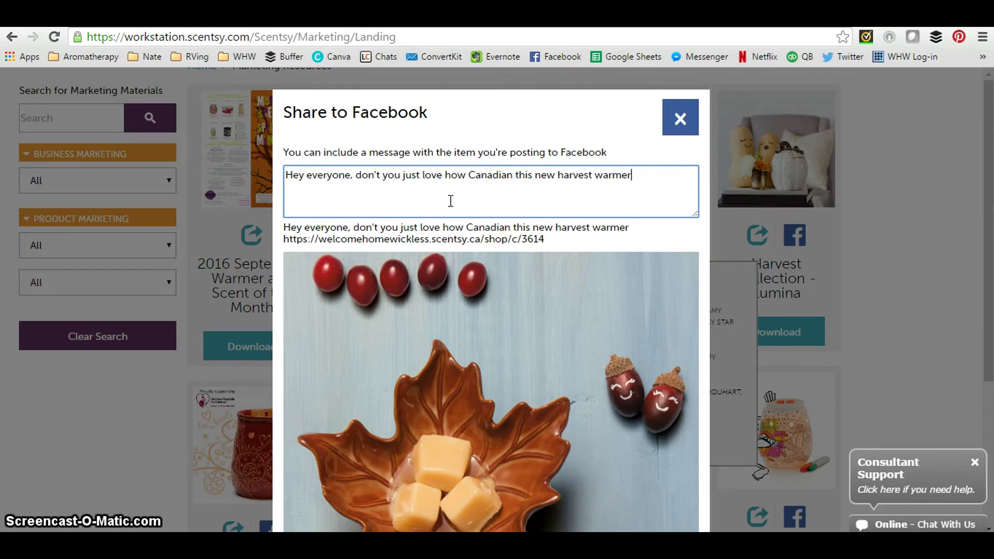
text( is from Scentsy? I love)
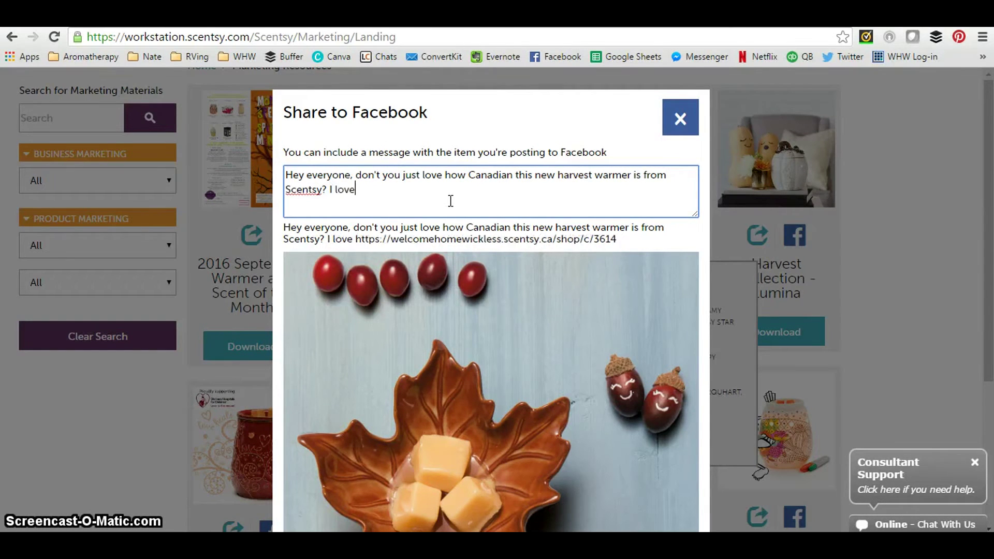
text( fall dishe)
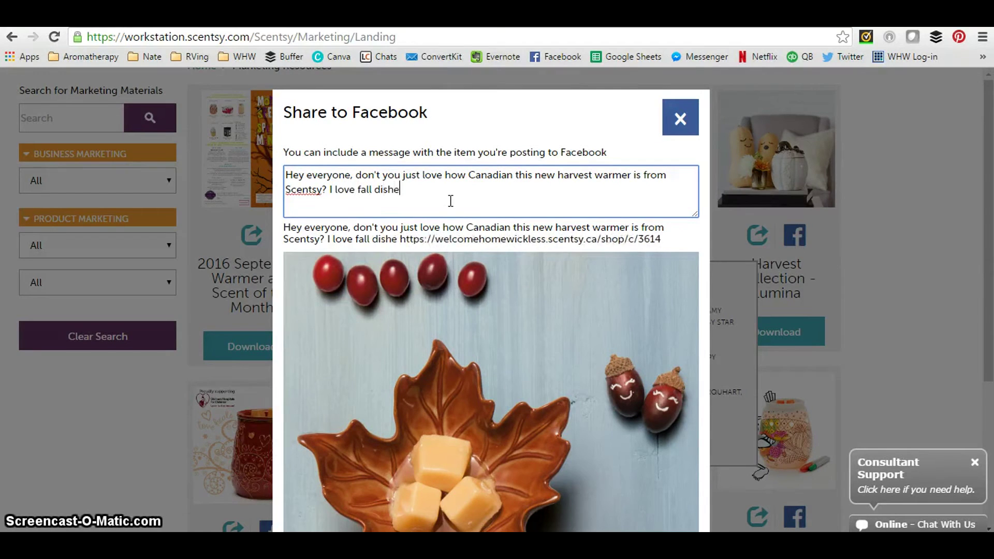
text(s that look li)
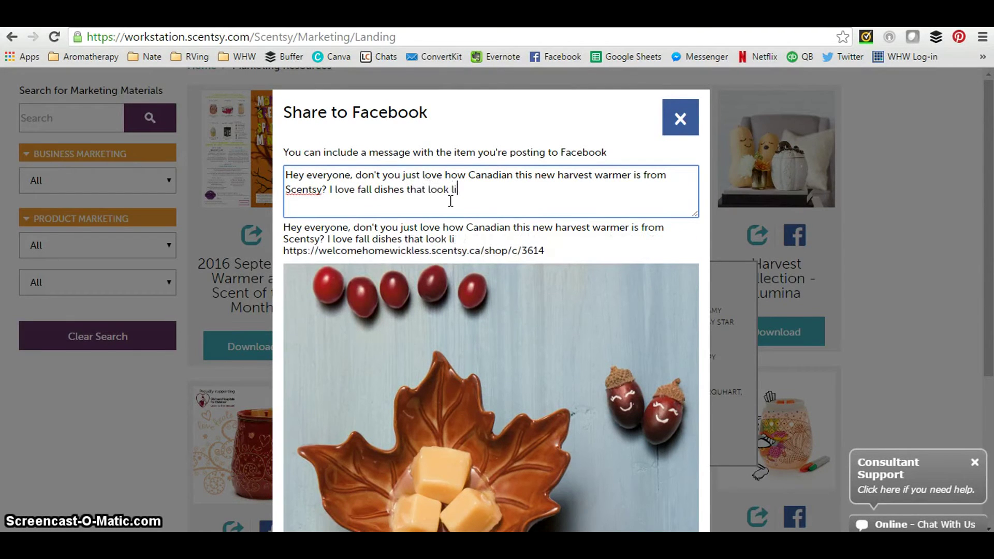
text(ke beautiful autum nleave)
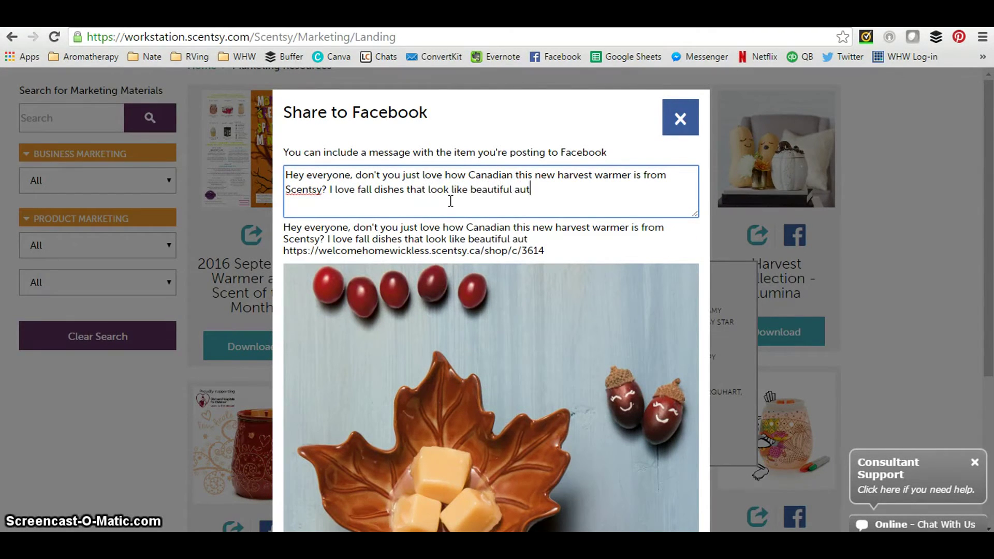
key(BackSpace)
key(BackSpace)
key(BackSpace)
key(BackSpace)
key(BackSpace)
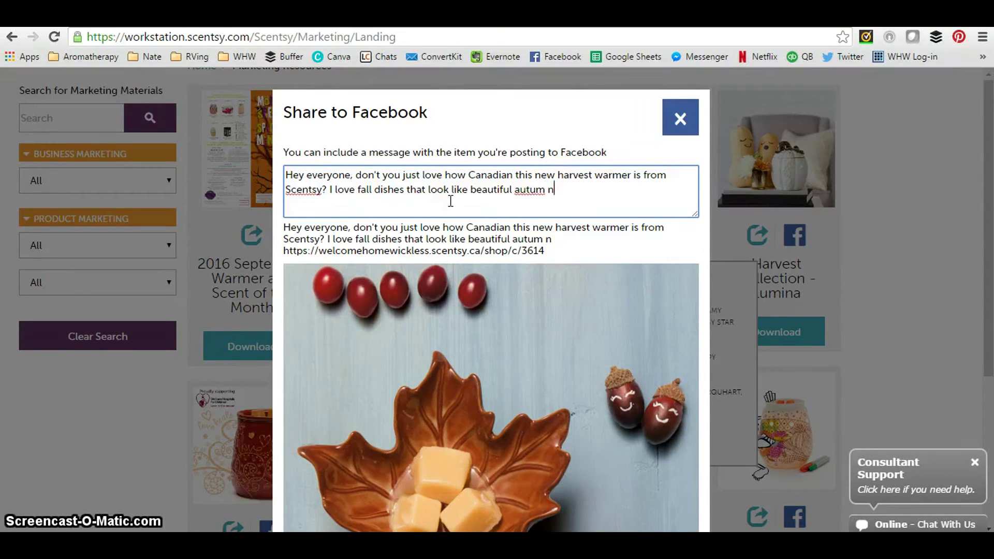
text(n leaves, and this )
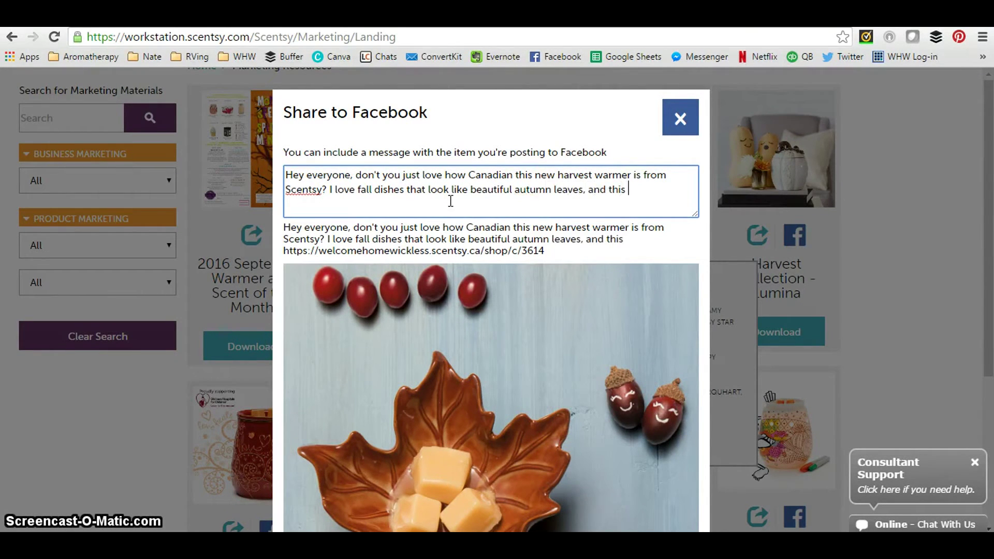
text(element warmer)
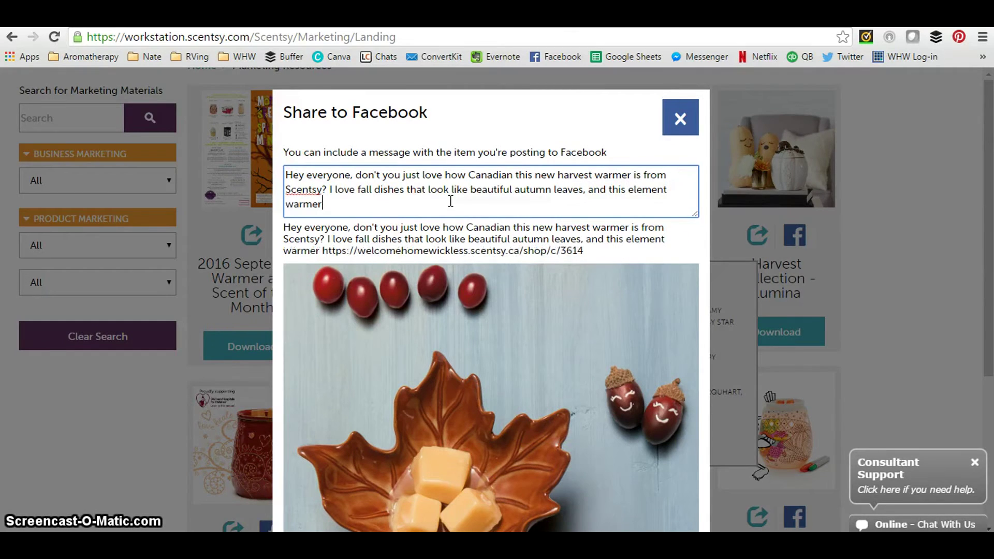
text( is no exce)
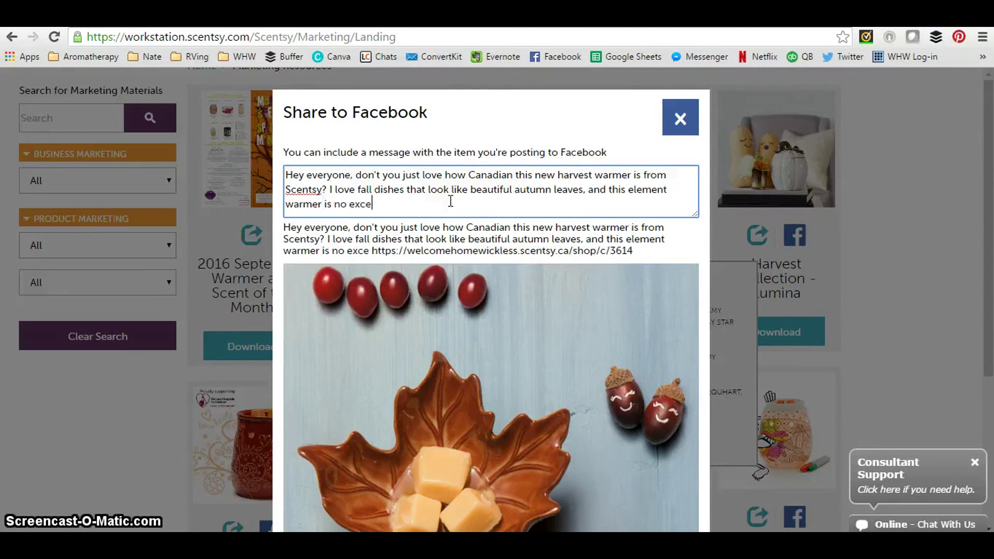
text(ption!)
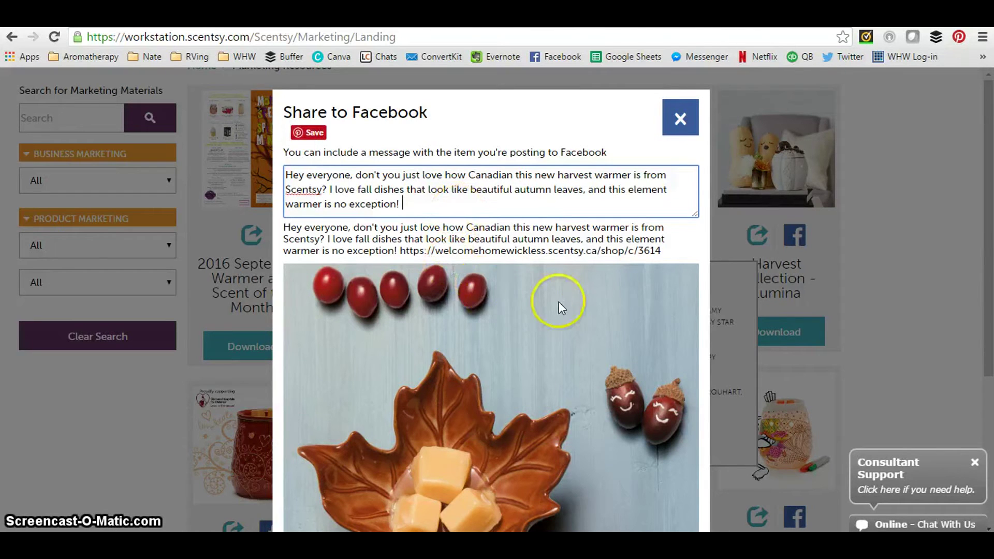
scroll(472, 294, down, 5)
scroll(472, 294, up, 5)
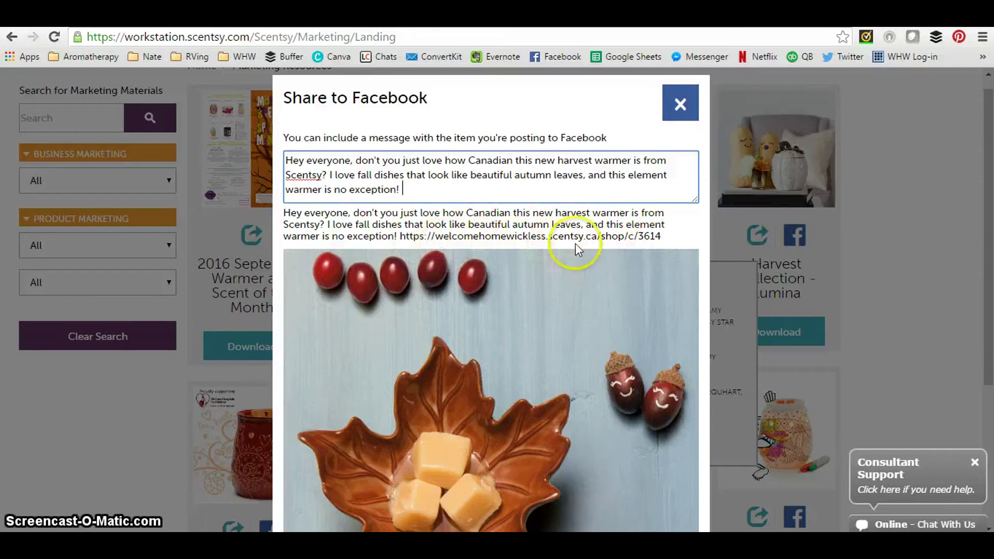
scroll(508, 272, down, 4)
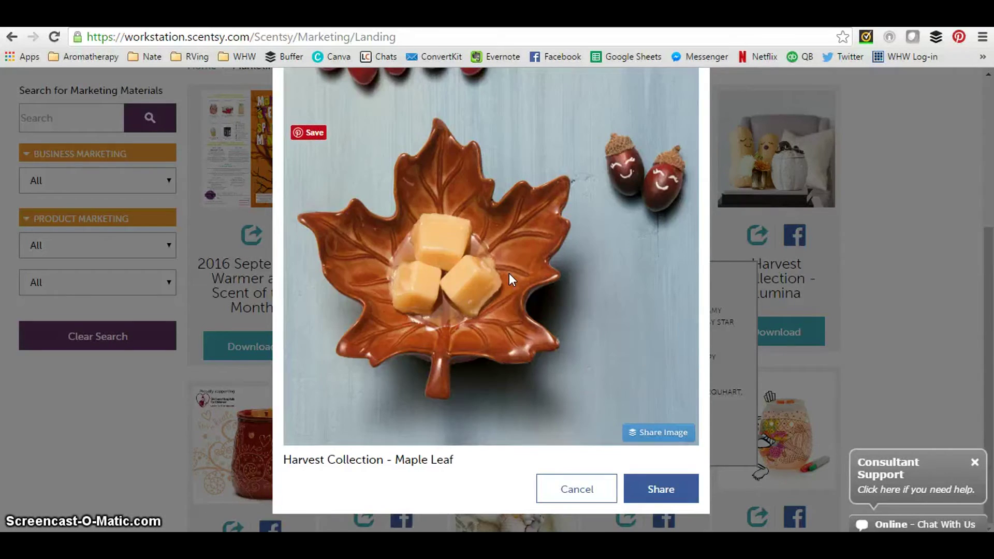
click(652, 489)
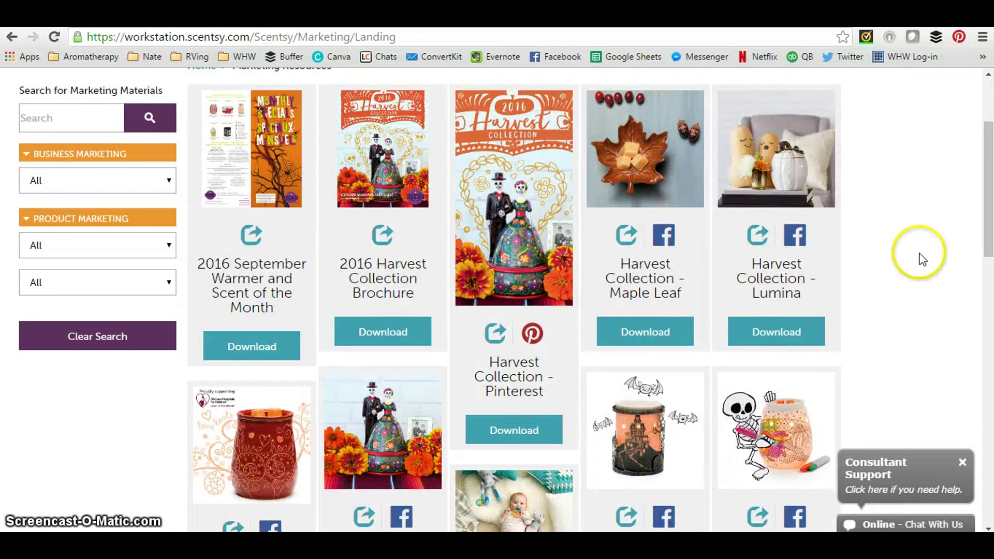
Copy the link to the Harvest Collection - Maple Leaf resource
click(623, 238)
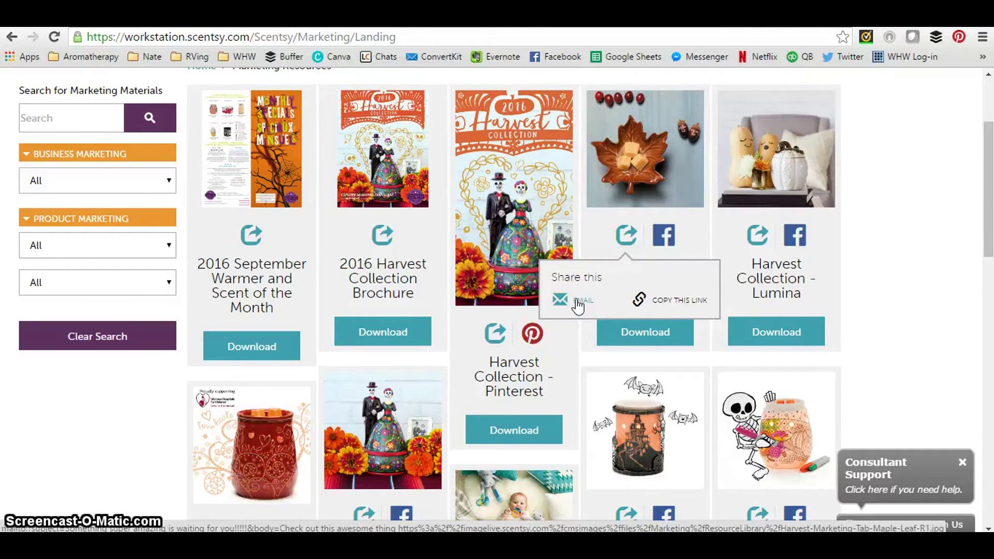
click(672, 305)
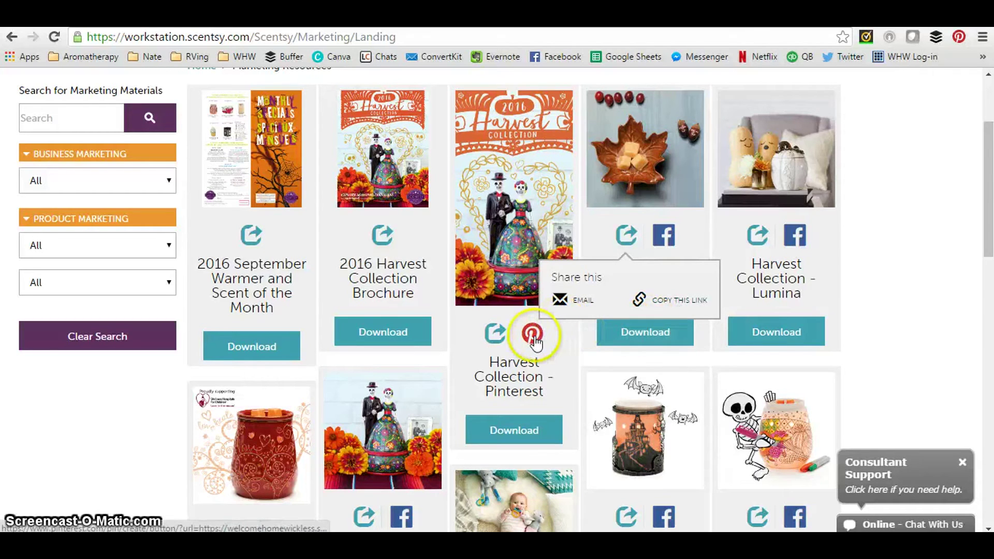
scroll(535, 342, down, 9)
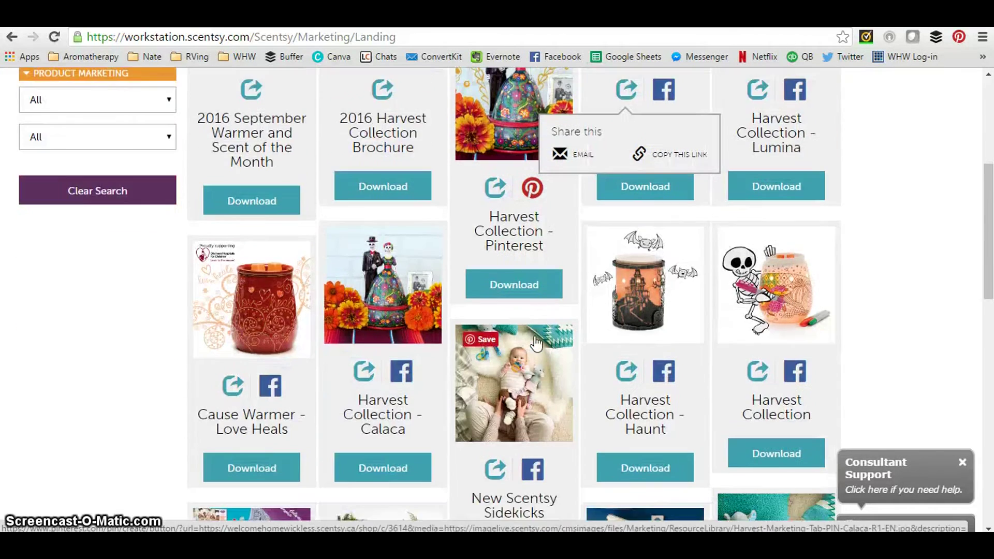
Reload the Marketing Resources page and return to the top
scroll(534, 342, down, 4)
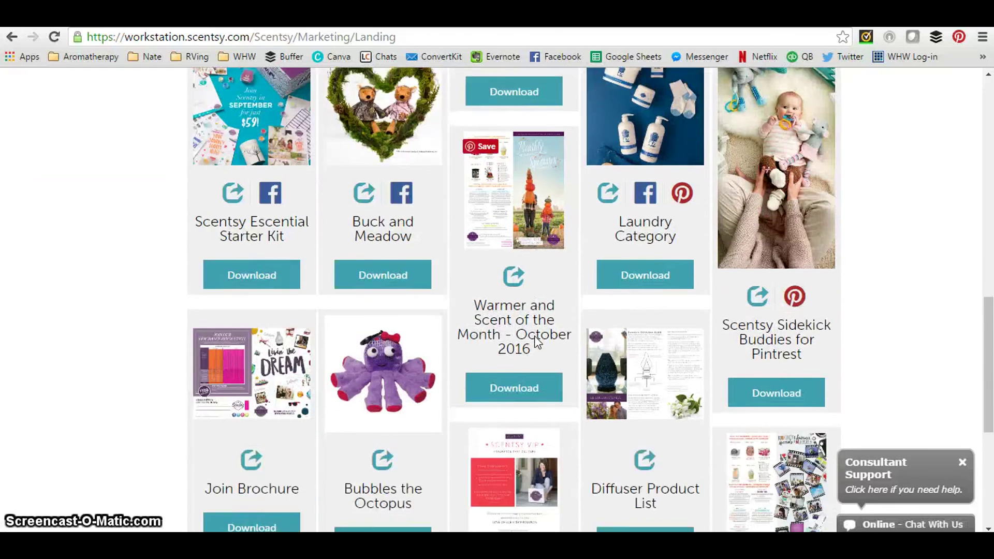
scroll(535, 342, down, 4)
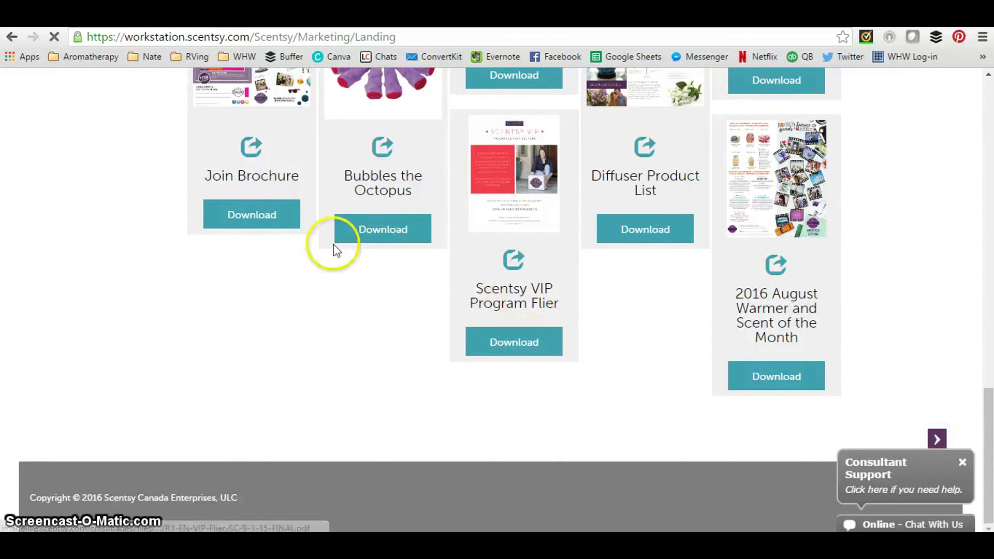
key(F5)
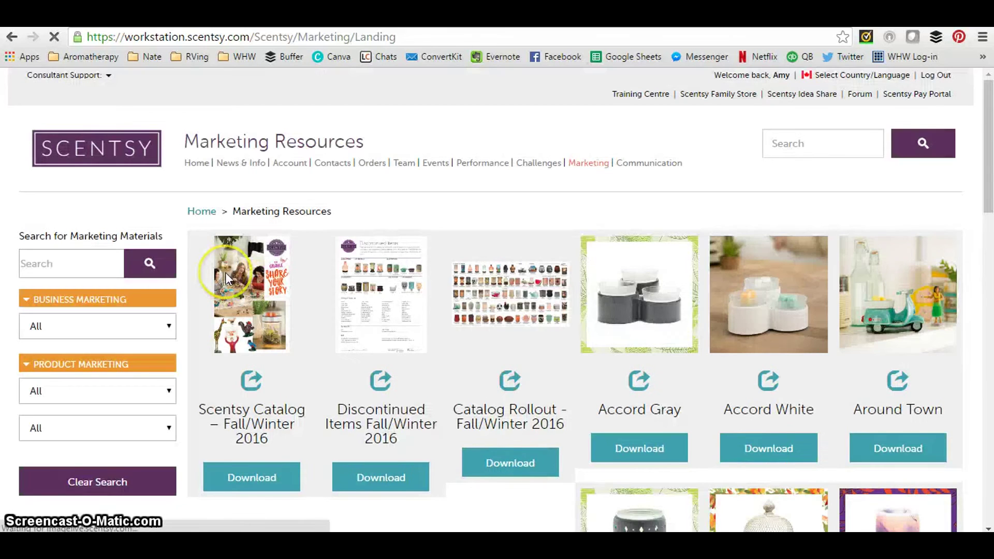
scroll(225, 272, down, 15)
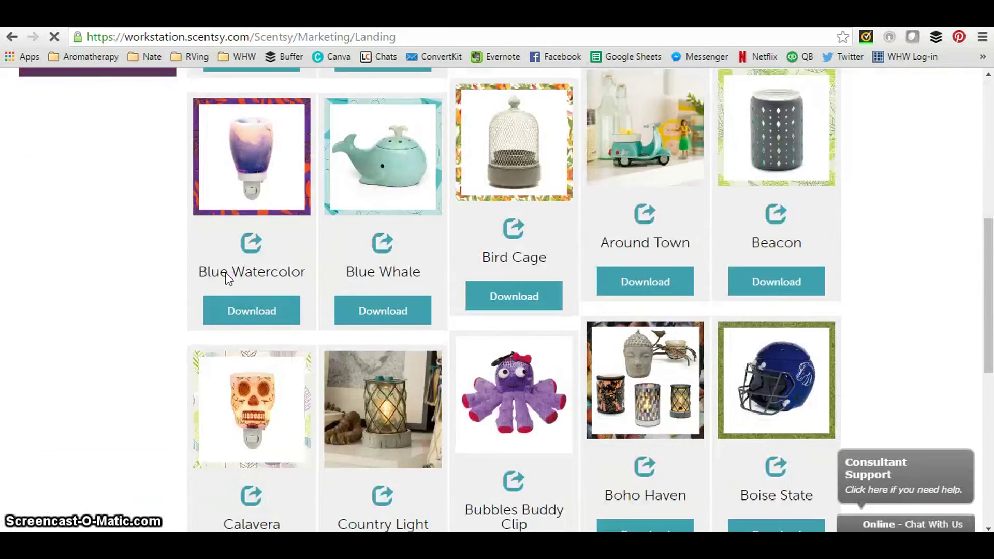
scroll(225, 272, up, 15)
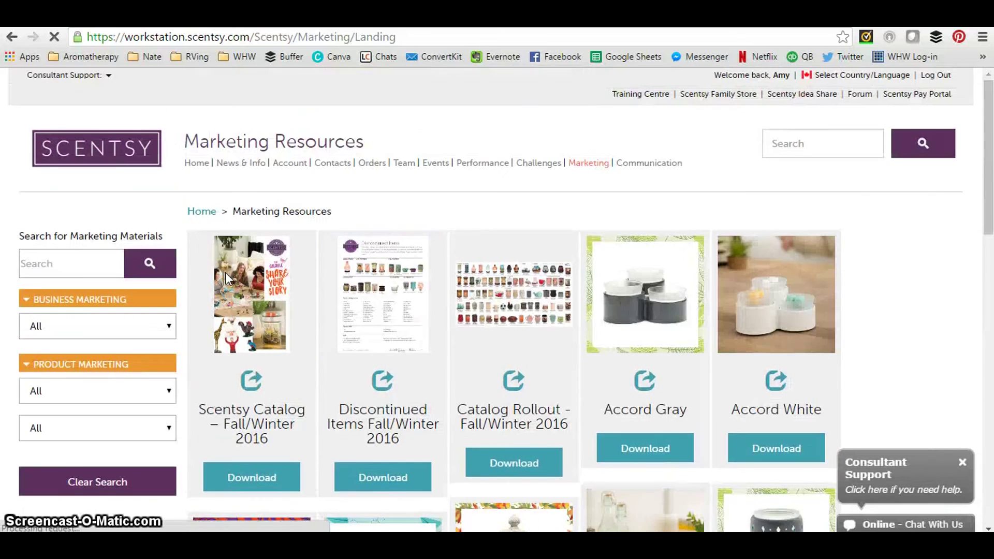
click(150, 331)
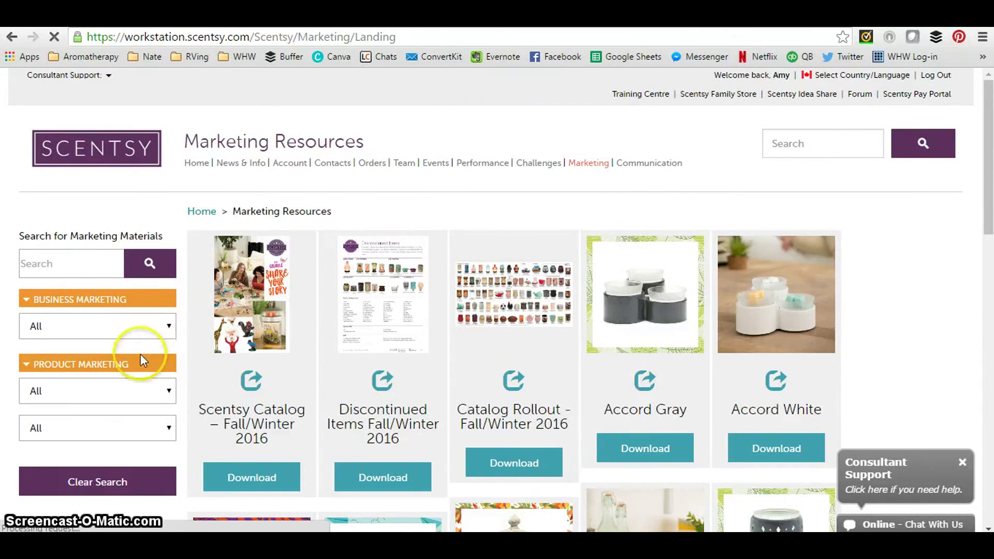
Filter resources to Scent & Warmer of the Month and start pinning the Road Less Traveled Warmer
click(126, 395)
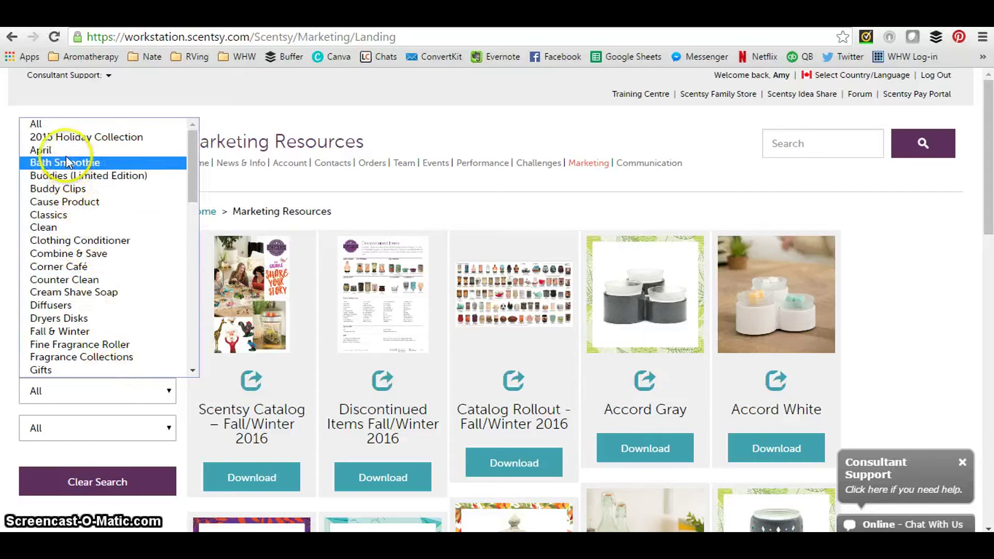
scroll(71, 217, down, 1)
scroll(71, 220, down, 12)
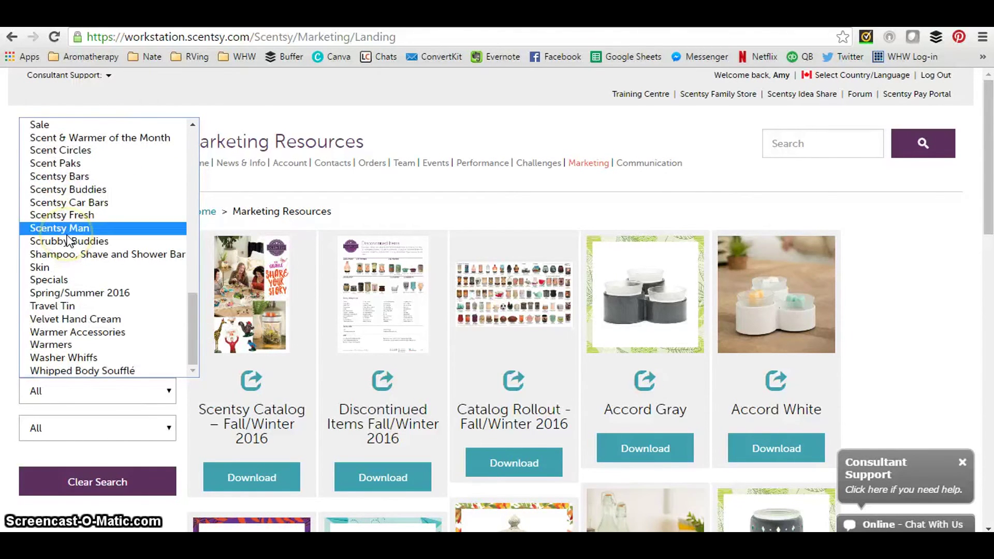
click(82, 137)
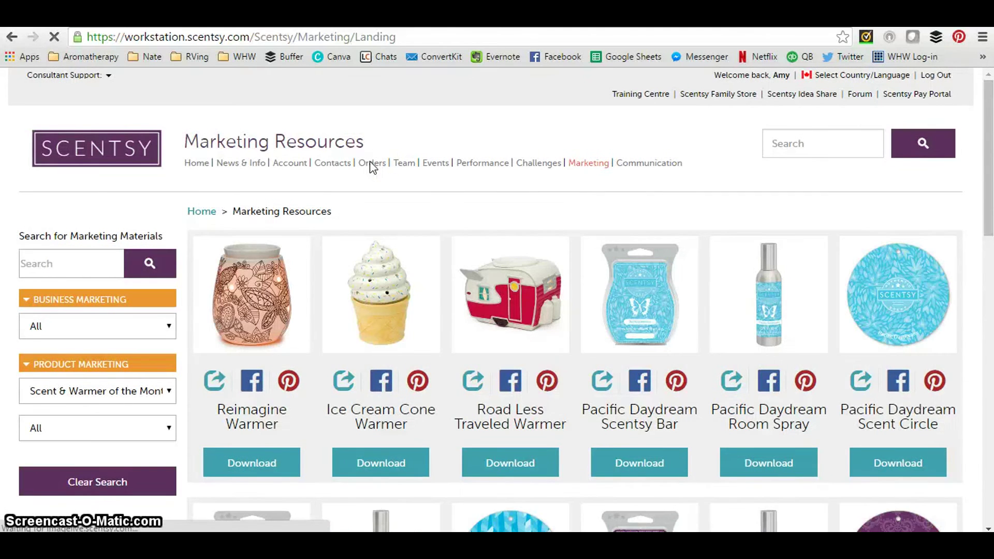
click(551, 381)
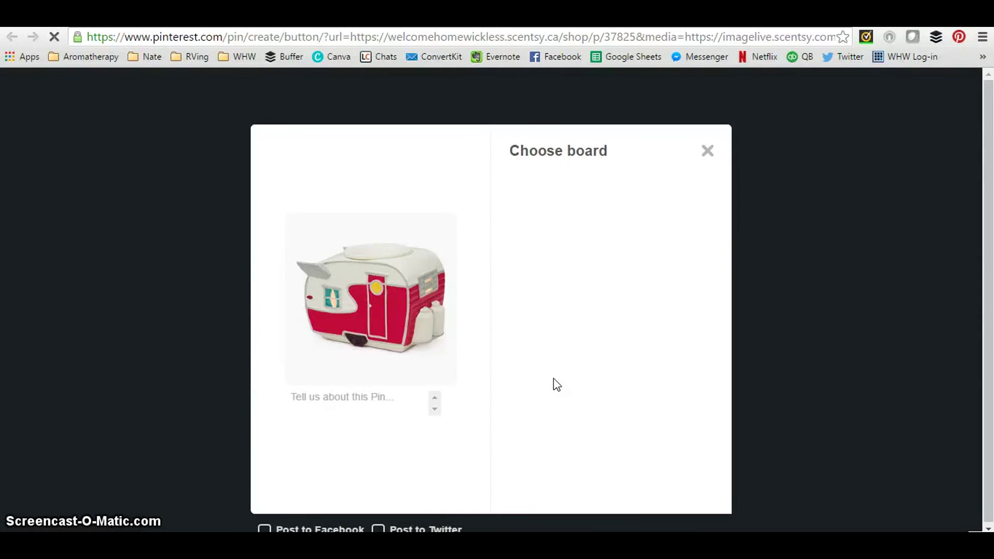
Save the warmer pin to the Tent Trailer Camping Extravaganza board and view it
mouse_move(590, 229)
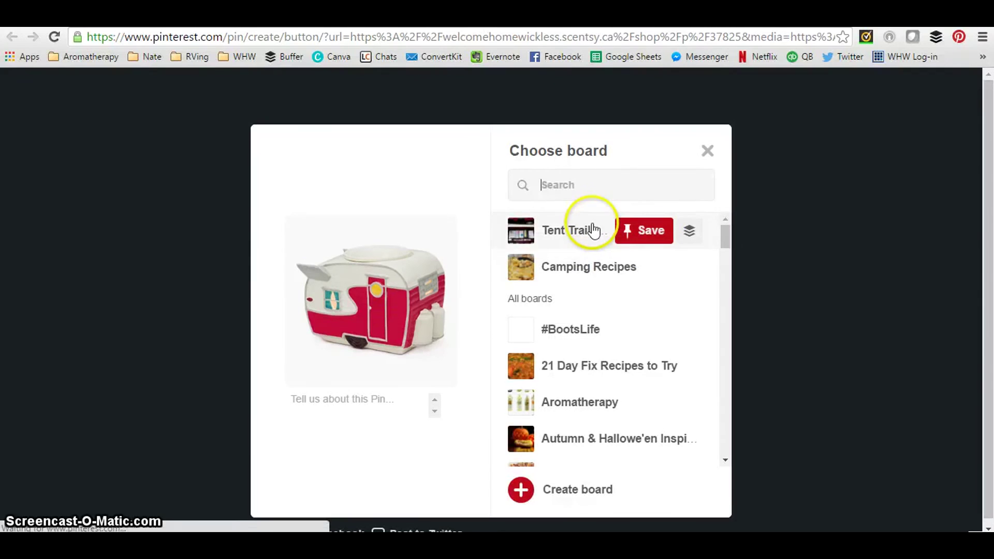
click(646, 231)
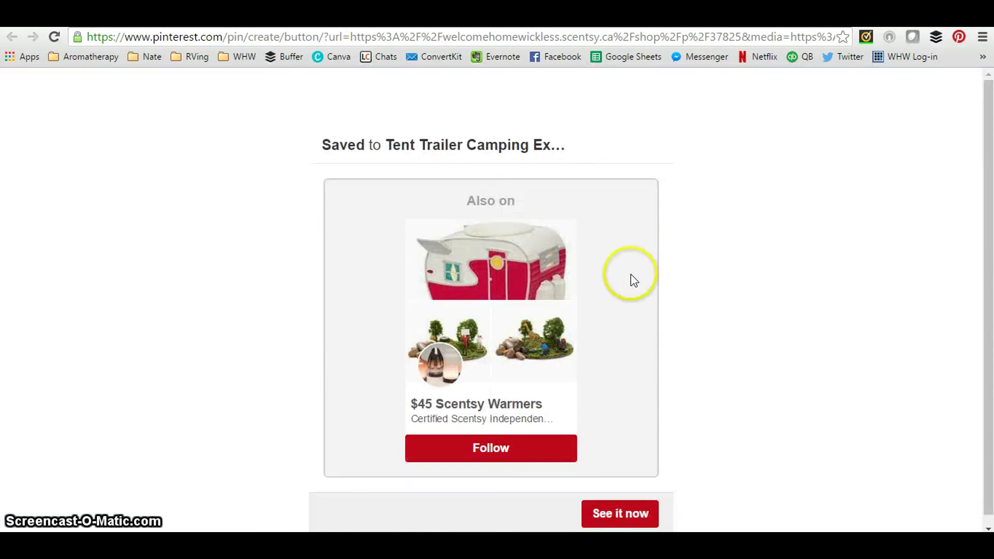
click(645, 508)
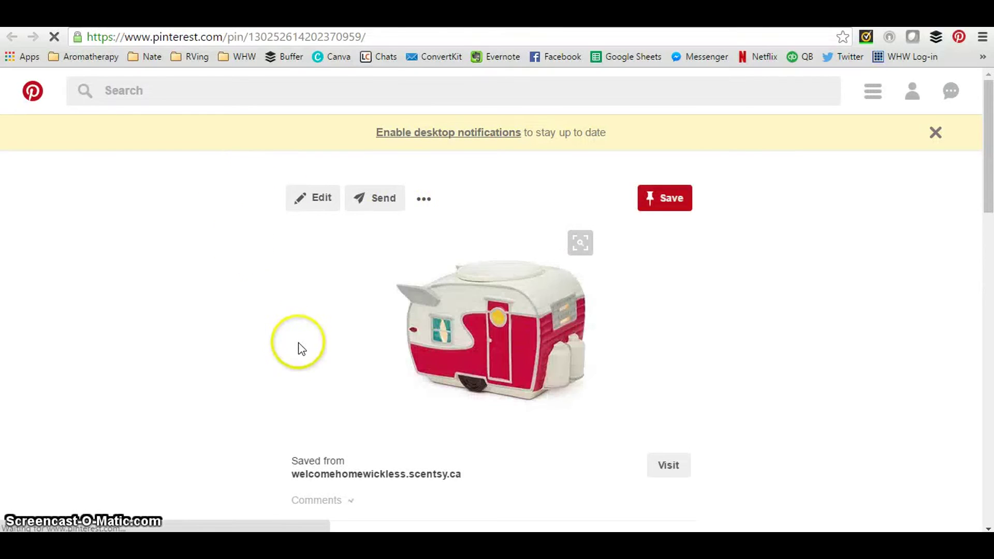
scroll(346, 159, down, 1)
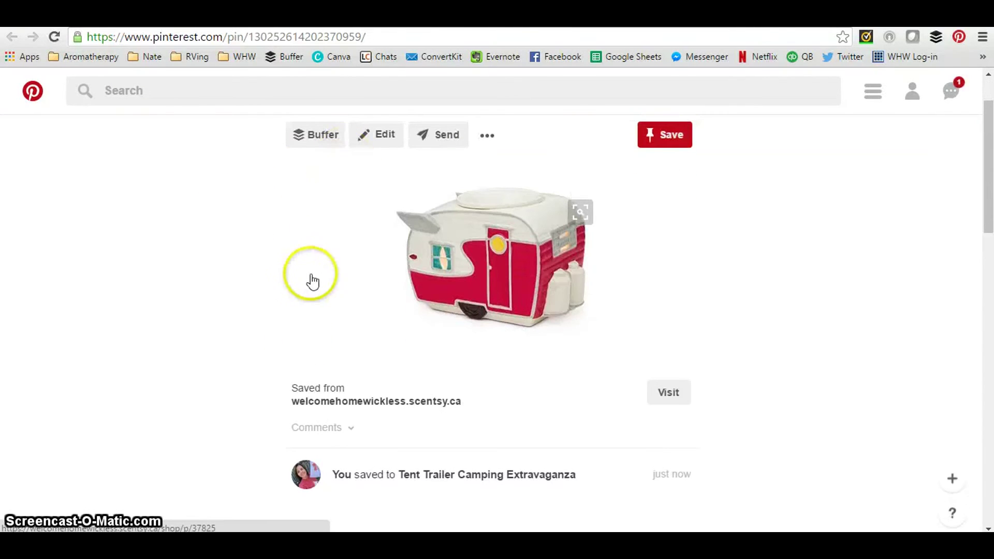
click(377, 134)
Give the pin the description 'Road Less Travelled Scentsy warmer...isn't this cute?!' and save it
click(412, 258)
text(Road Less Travelled Scentsy warmer...isn)
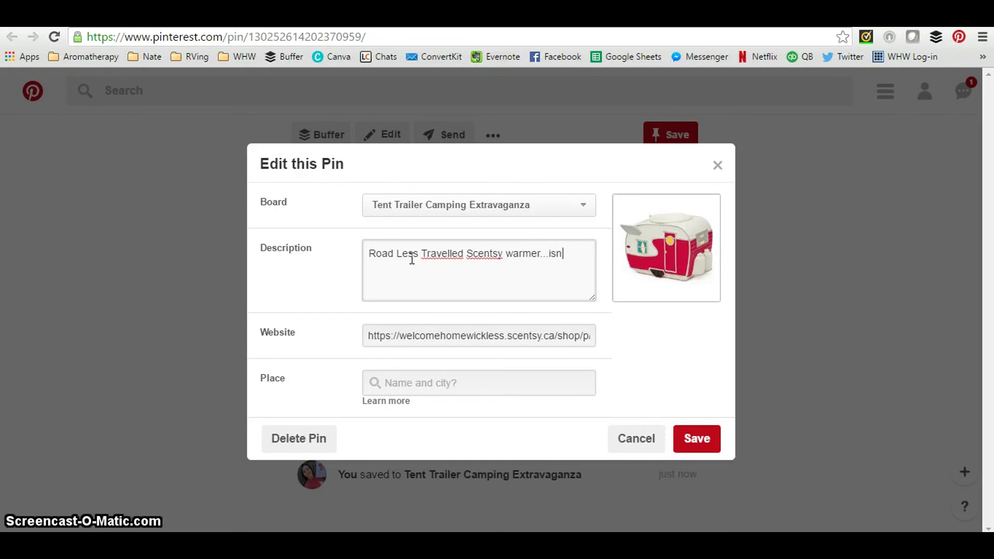
text(te?!)
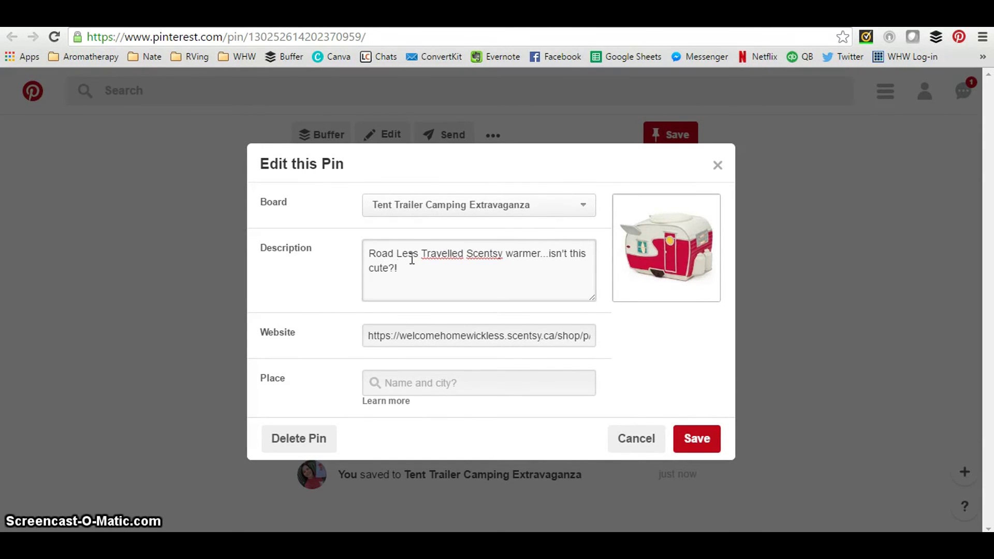
click(677, 438)
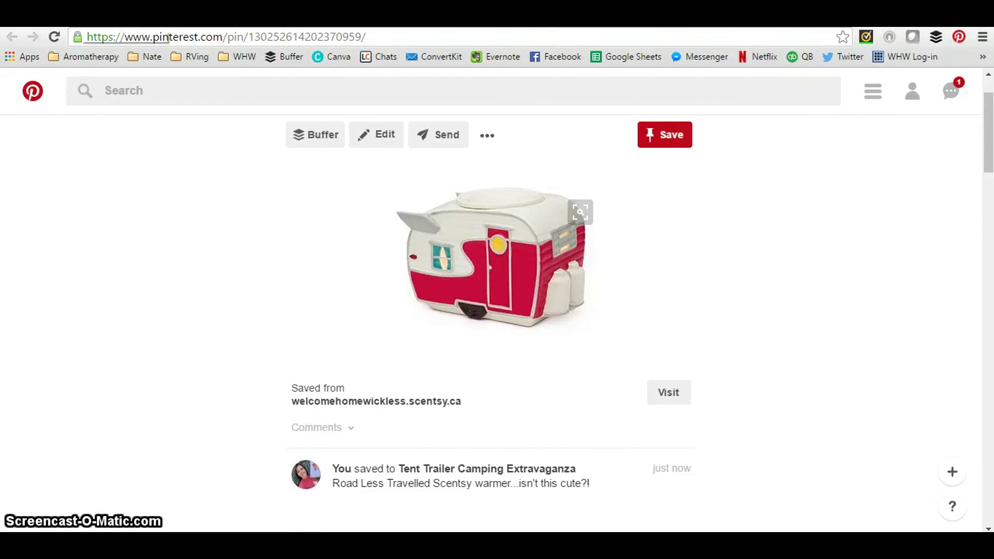
key(ctrl+w)
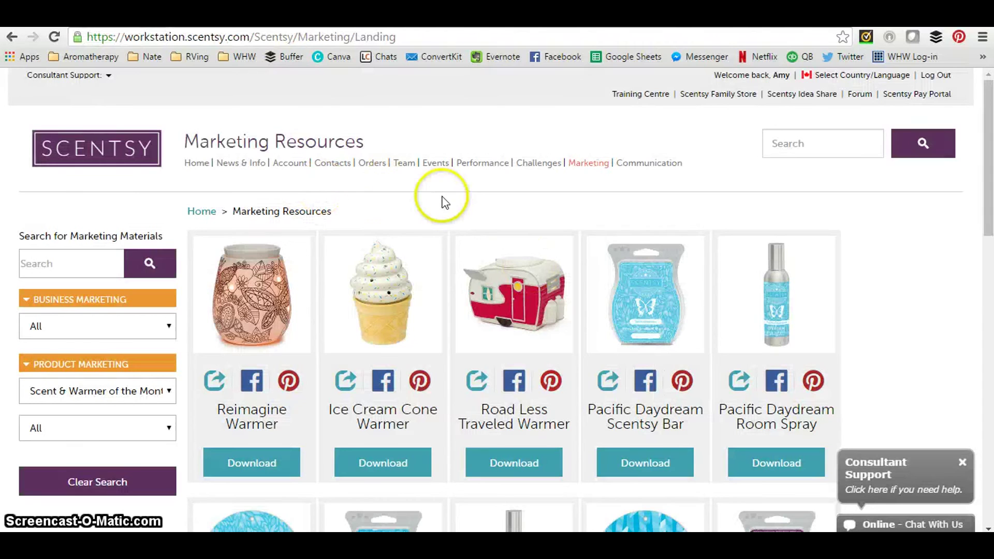
Go back to the saved Pinterest pin, then bring up the Facebook news feed
scroll(444, 202, down, 5)
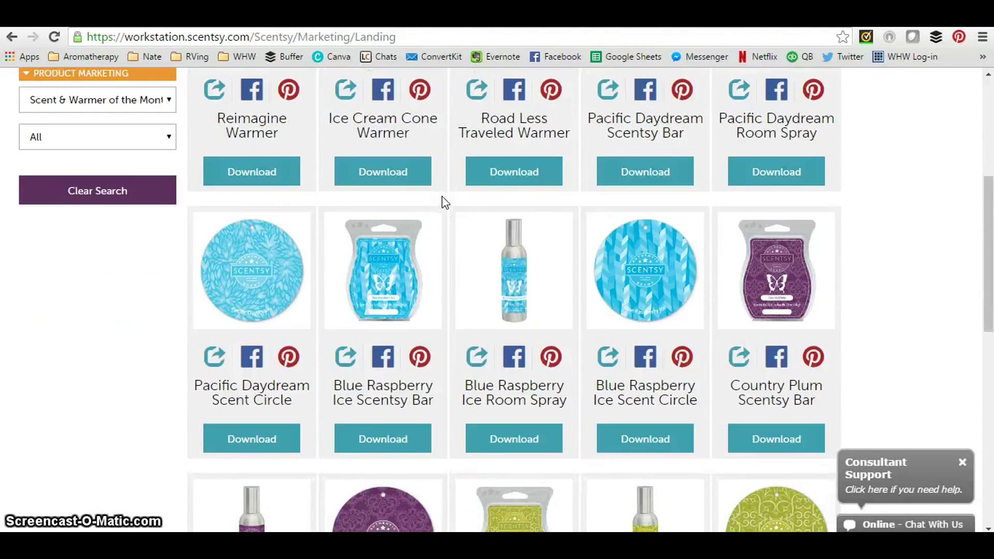
scroll(442, 201, down, 3)
scroll(441, 200, up, 8)
click(425, 113)
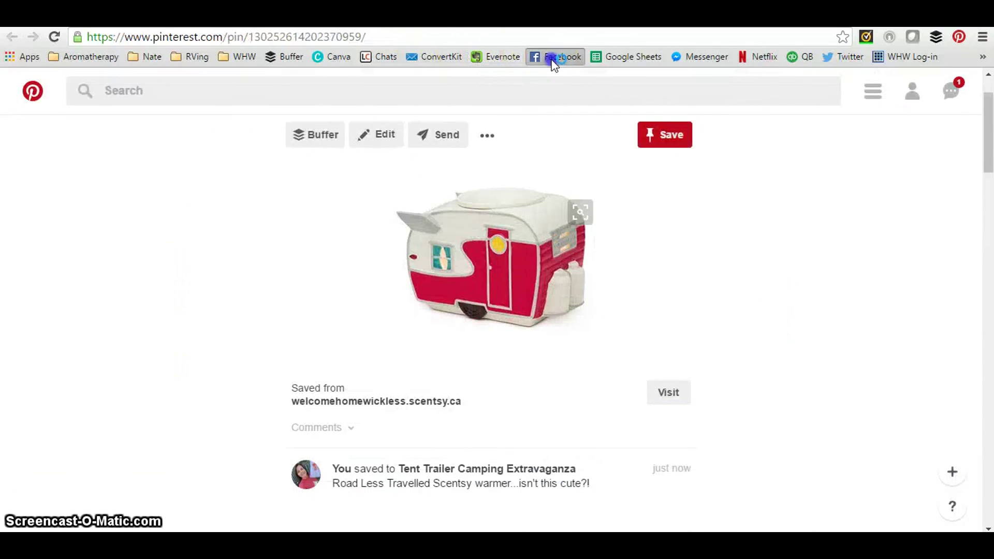
click(556, 56)
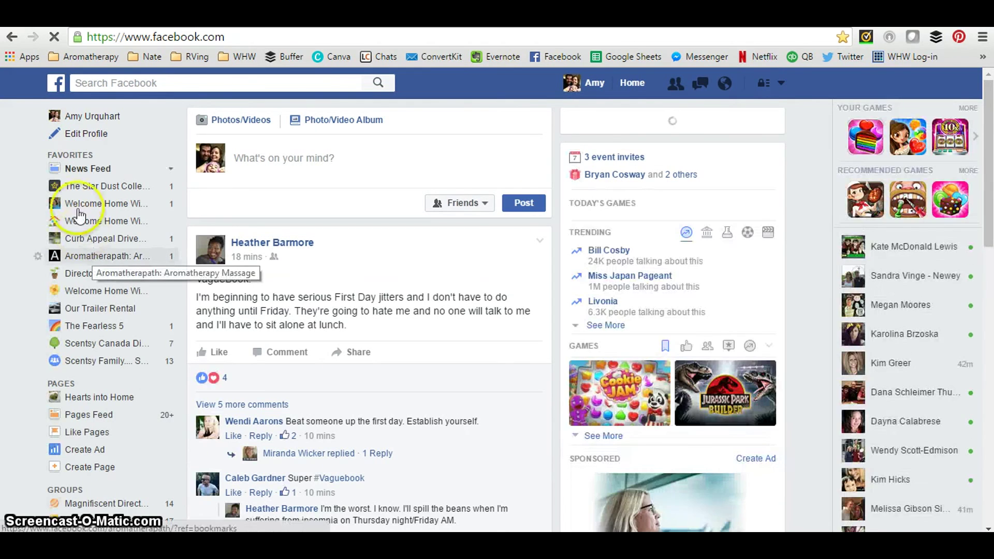
Find the Maple Leaf post with its Canadian harvest warmer message on Welcome Home Wickless
click(81, 207)
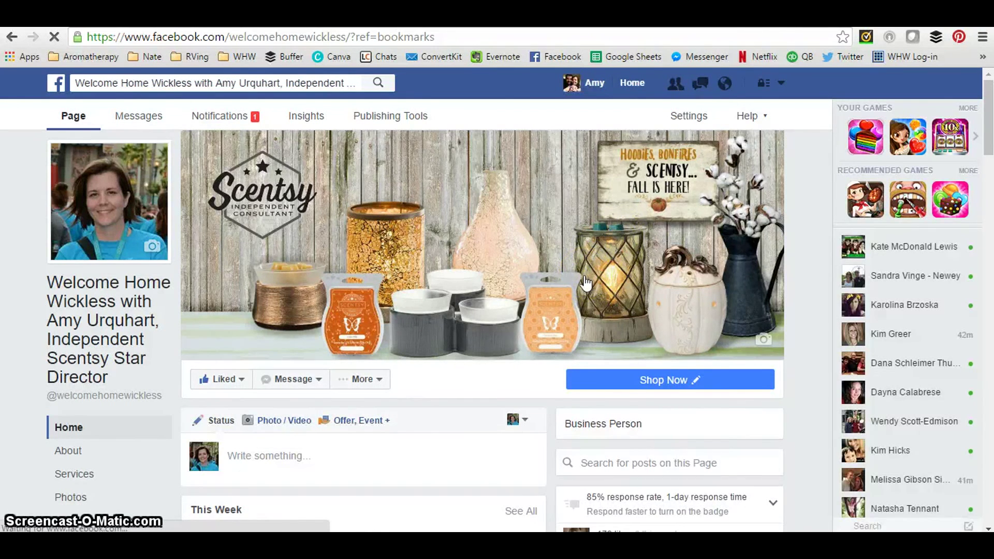
scroll(584, 282, down, 4)
scroll(582, 283, down, 7)
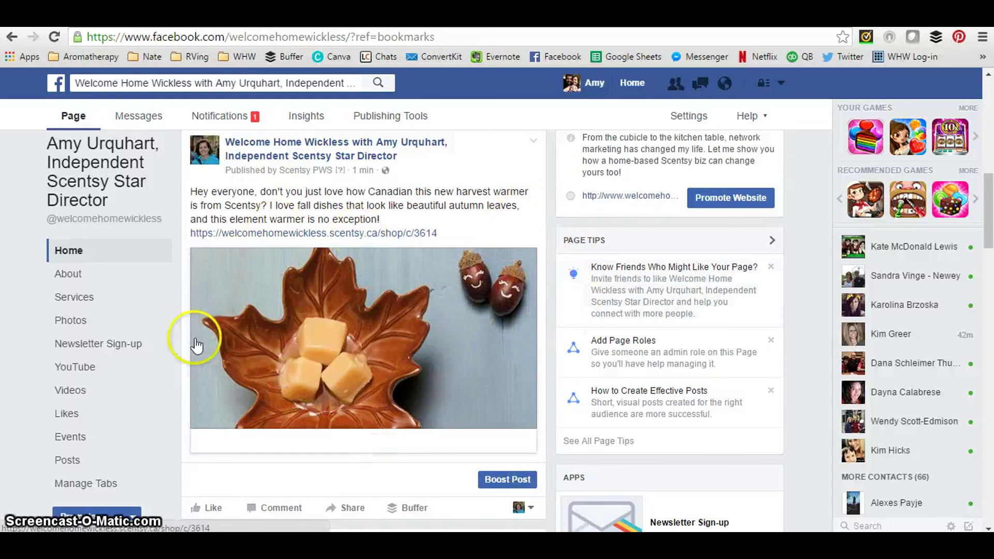
scroll(182, 251, down, 1)
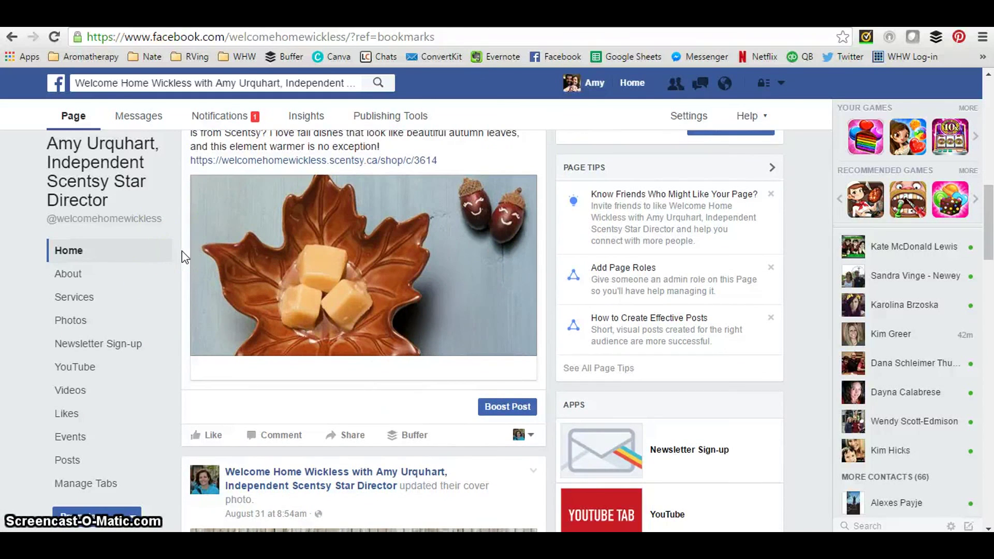